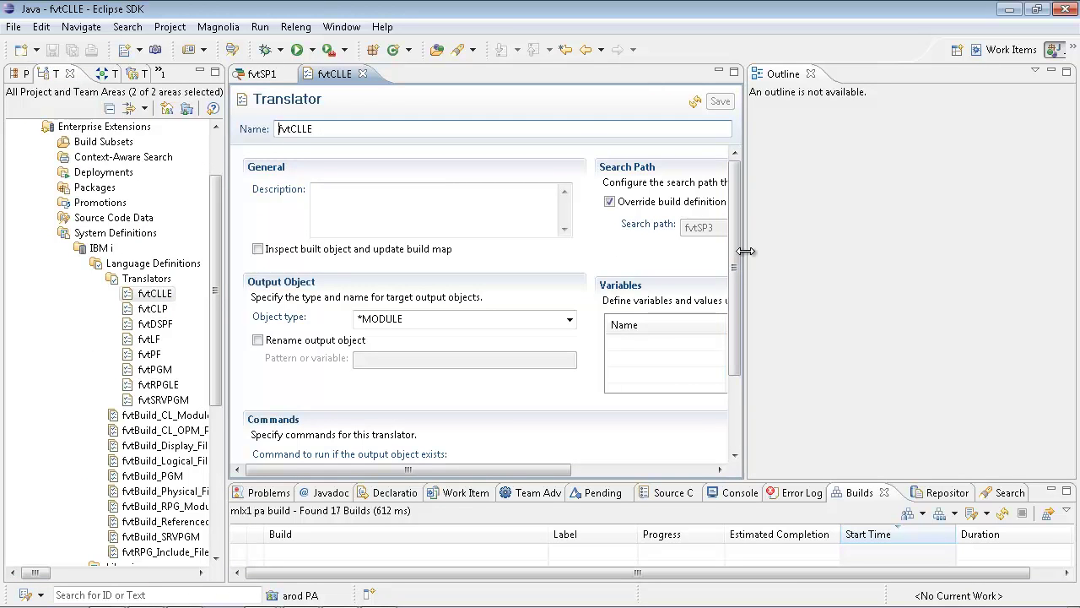
Step: Widen the fvtCLLE translator editor and preview the contents of search paths fvtsearchPath, fvtSP1 and fvtSP3 in mlx1 pa without changing the selection
left_click_drag(745, 251, 969, 246)
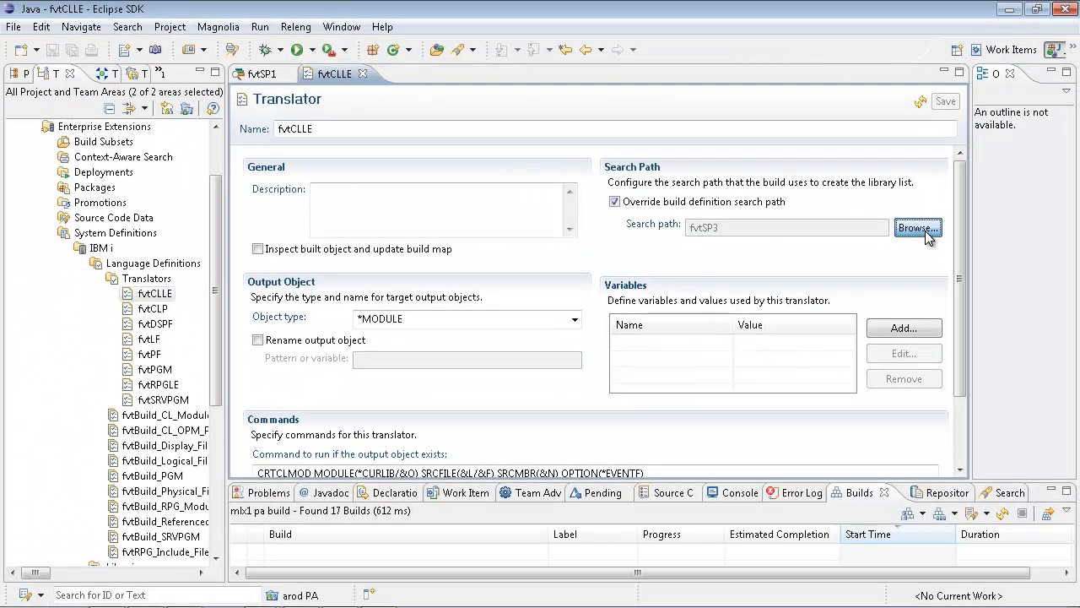
left_click(925, 233)
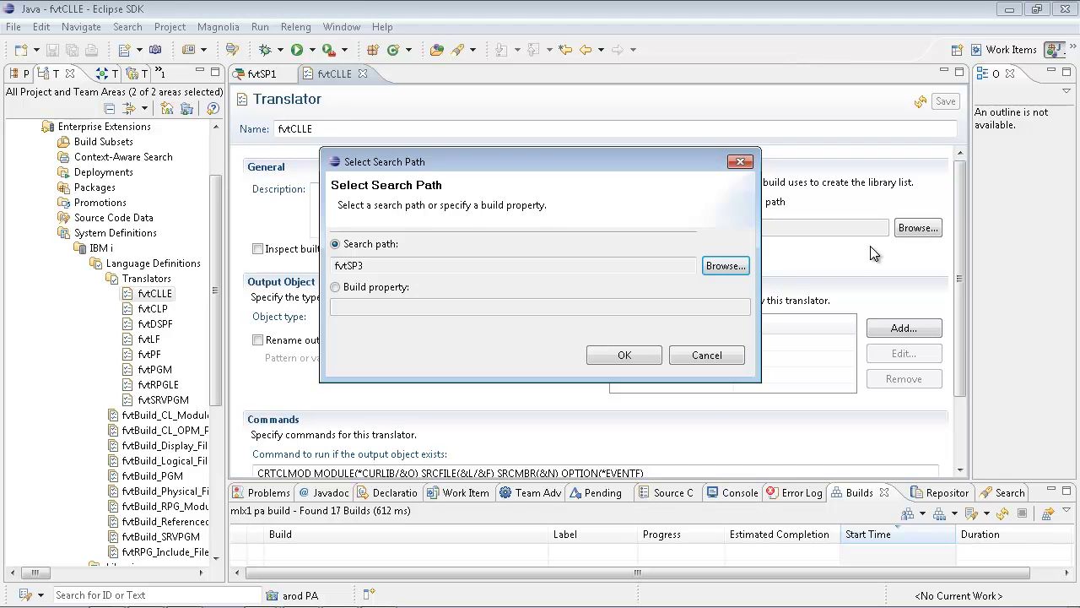
left_click(723, 270)
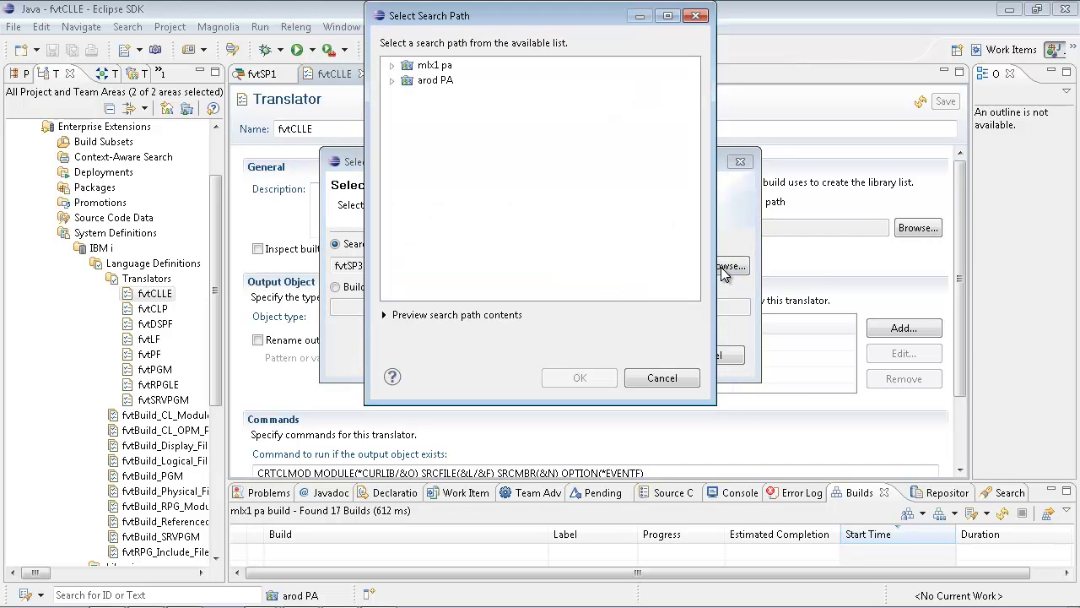
left_click(384, 316)
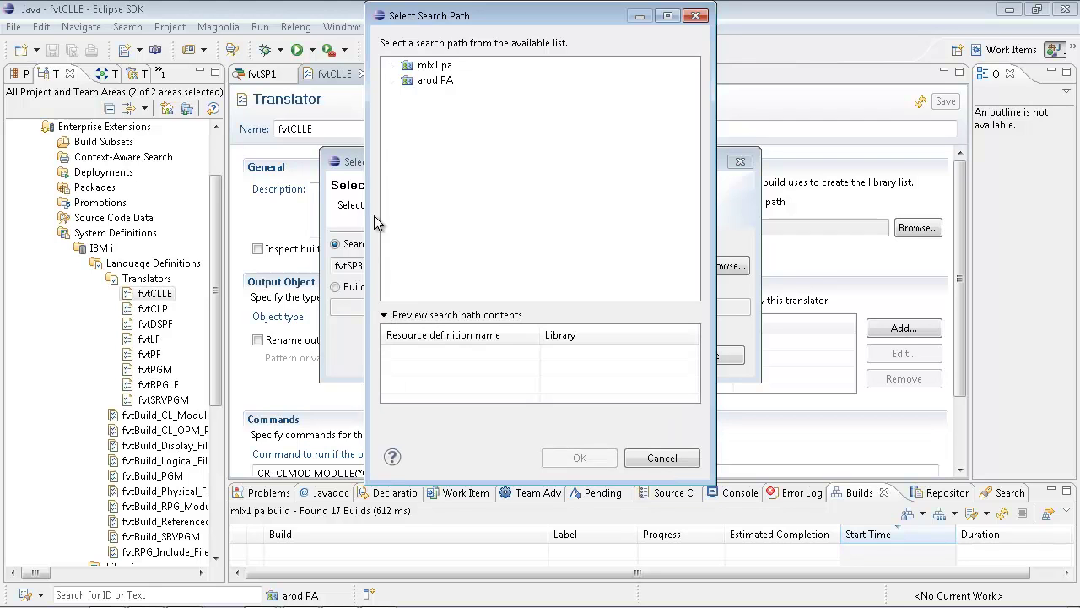
left_click(392, 67)
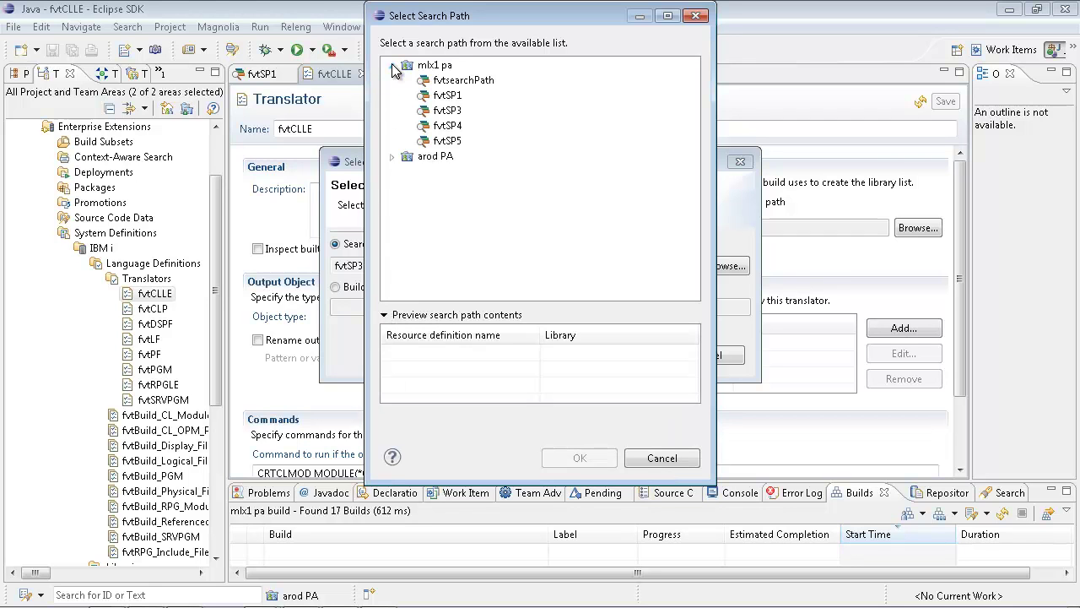
left_click(445, 82)
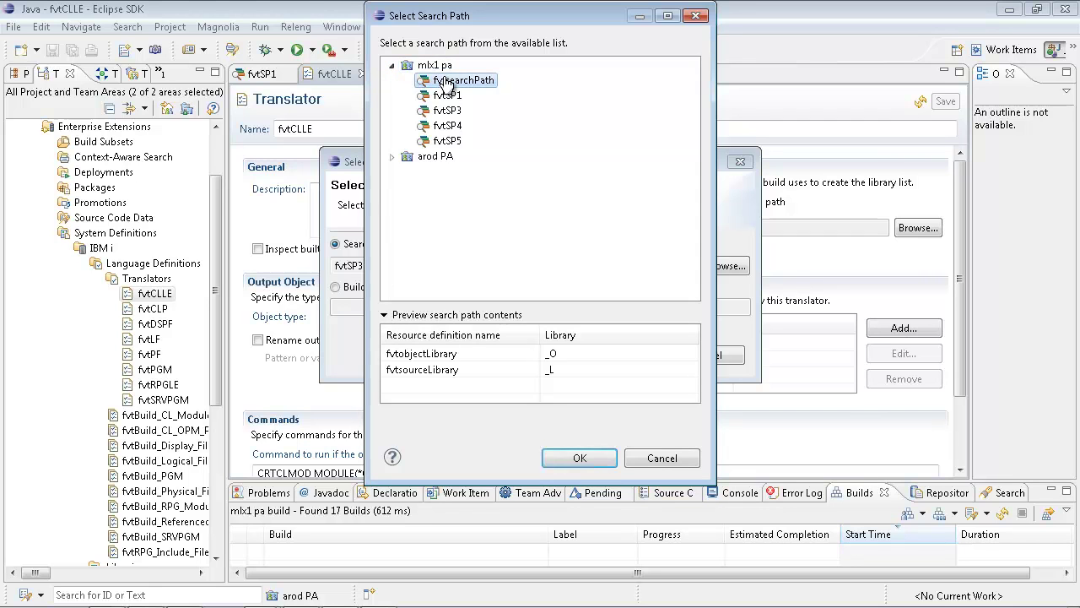
left_click(445, 97)
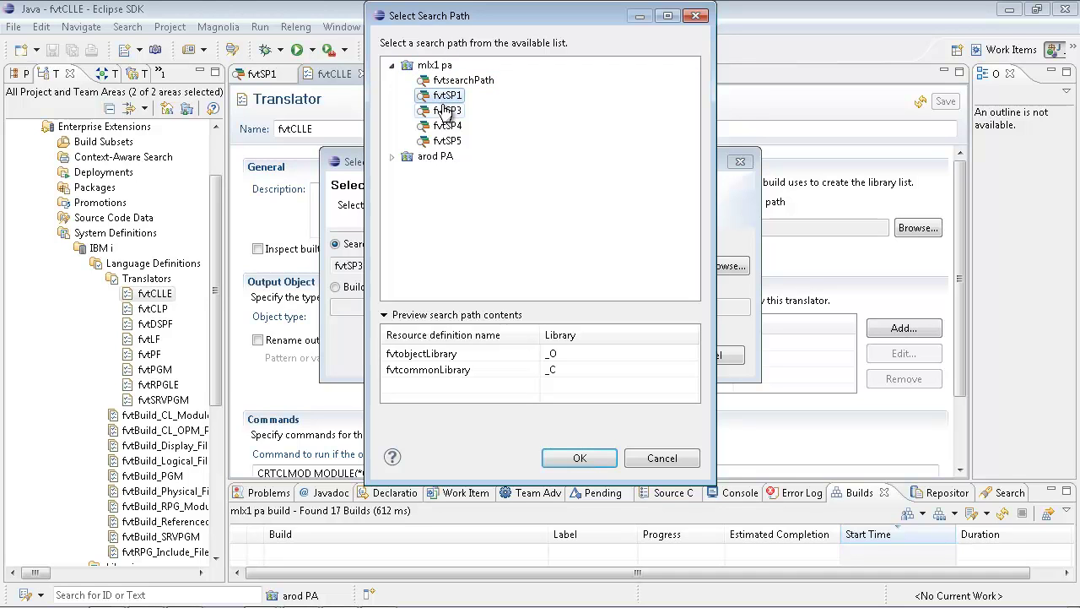
left_click(443, 114)
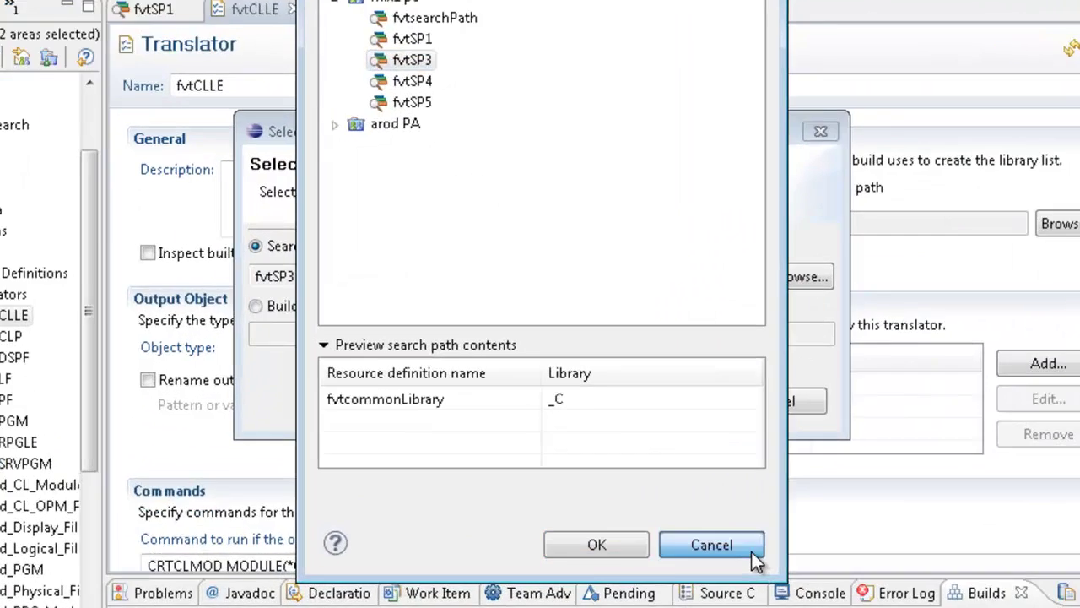
left_click(687, 463)
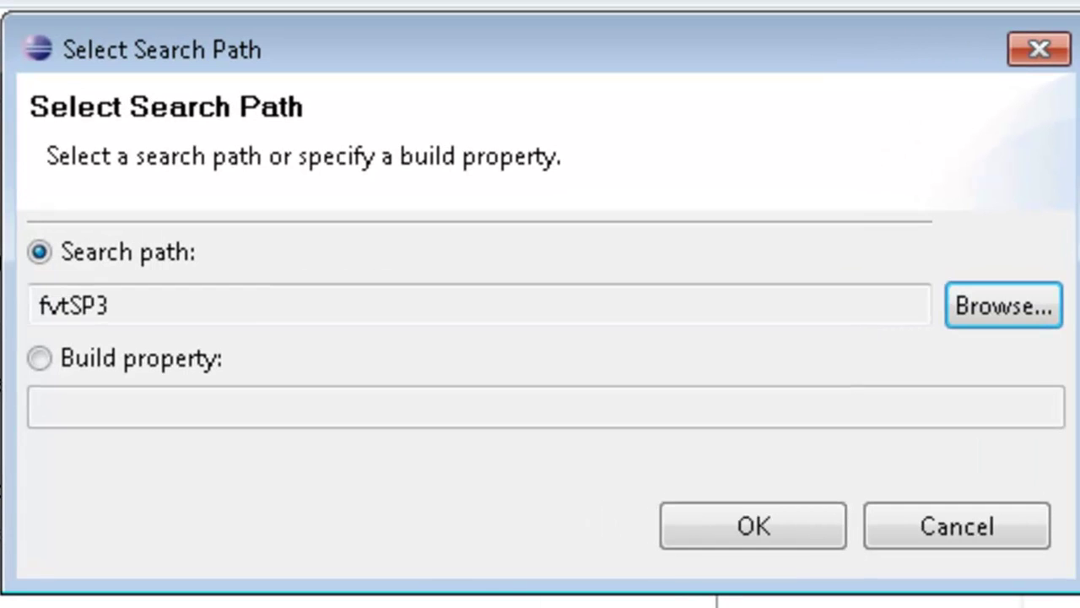
Step: Try using a build property for the translator's search path with the value "a", and discard the change
left_click(34, 368)
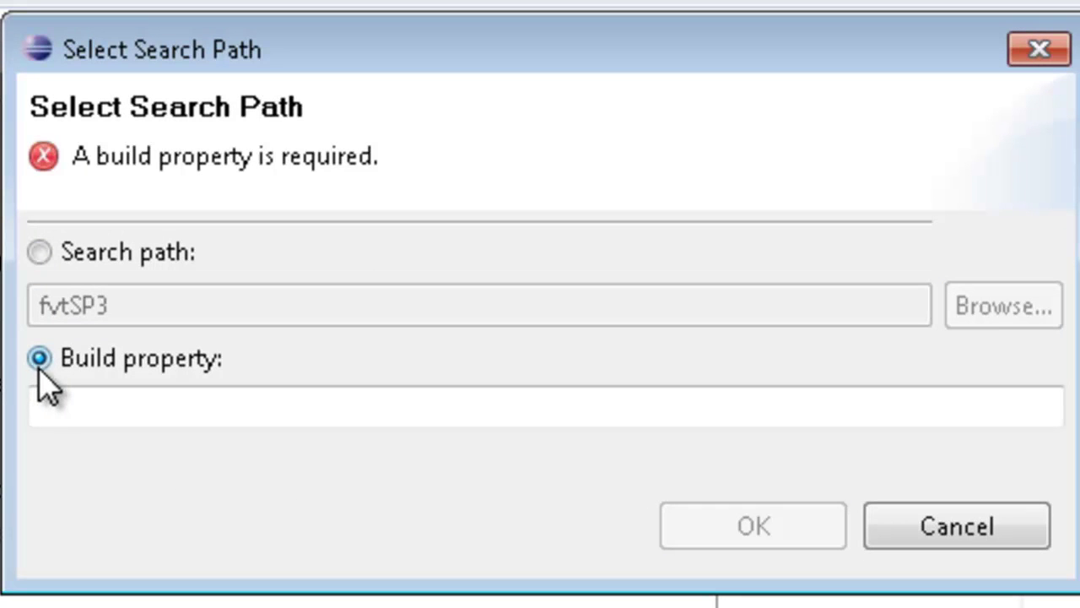
left_click(55, 395)
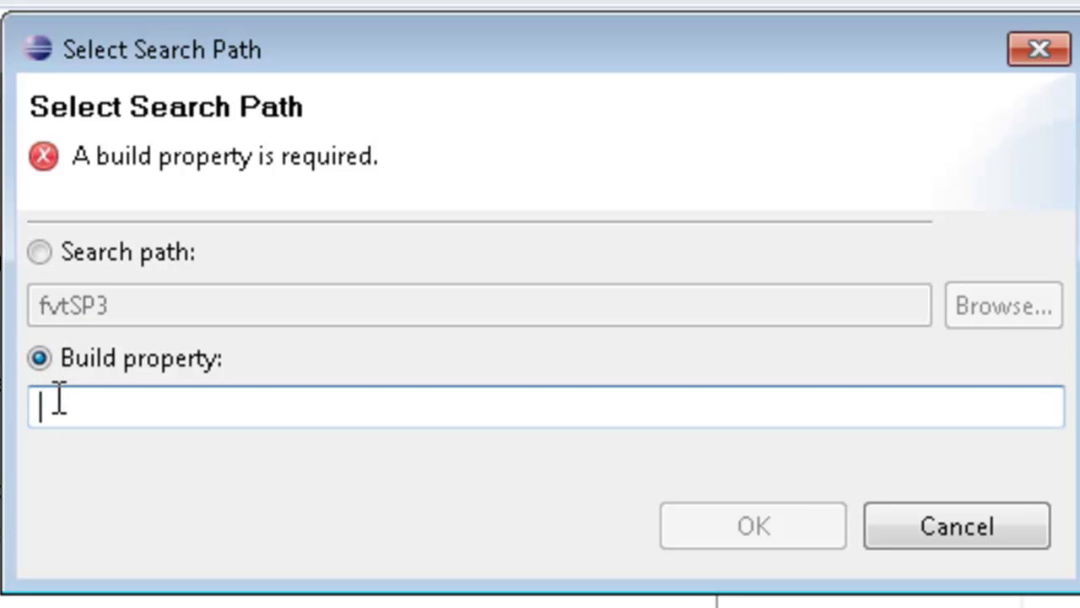
type("a")
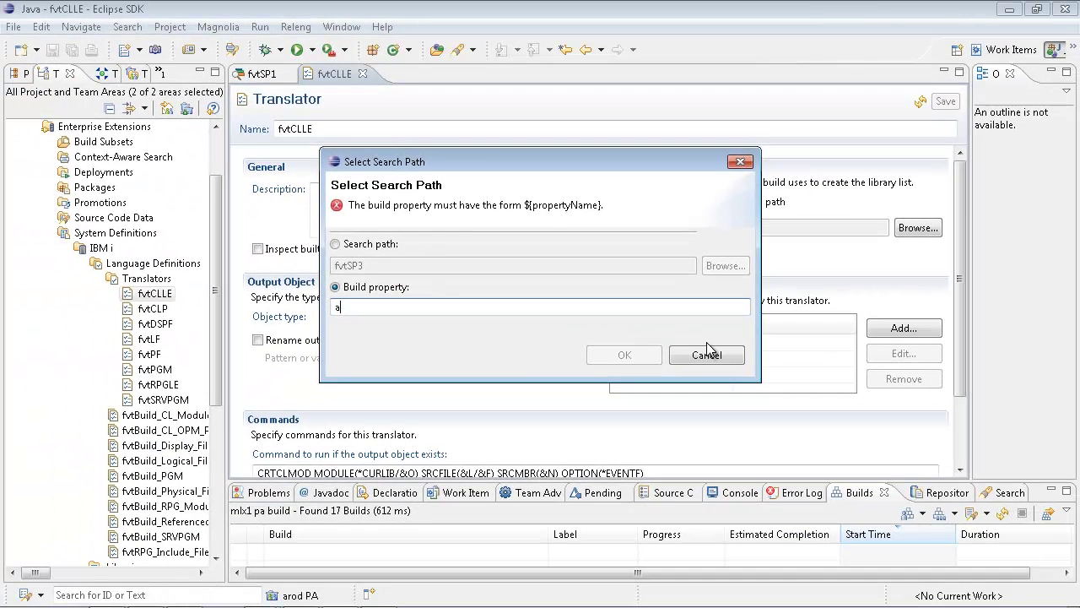
left_click(707, 354)
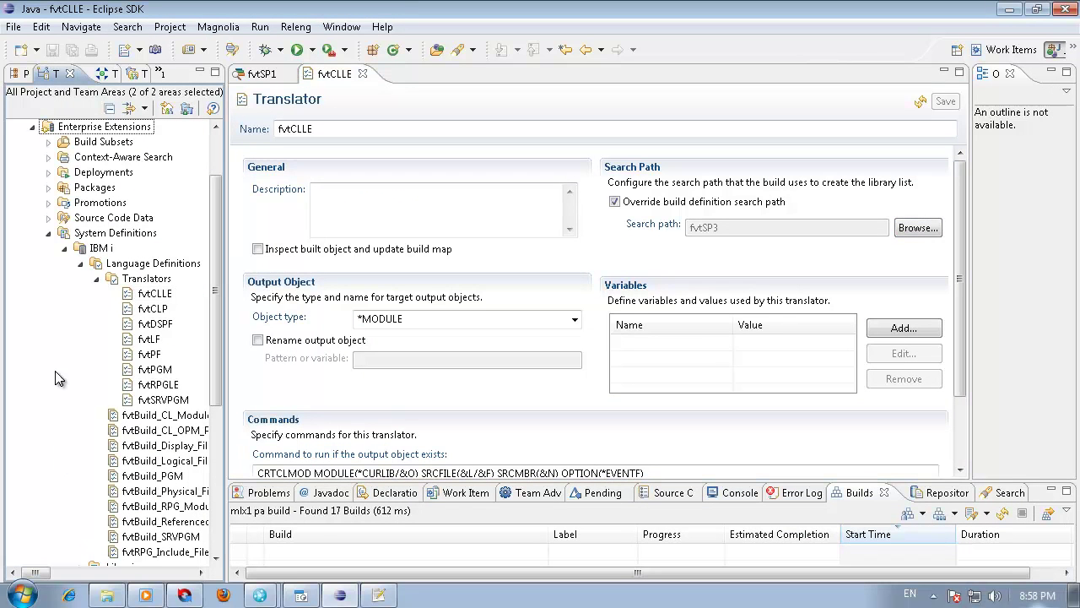
Step: Open the mlx1 pa build definition and examine the search path in its IBM i dependency build settings
left_click(48, 233)
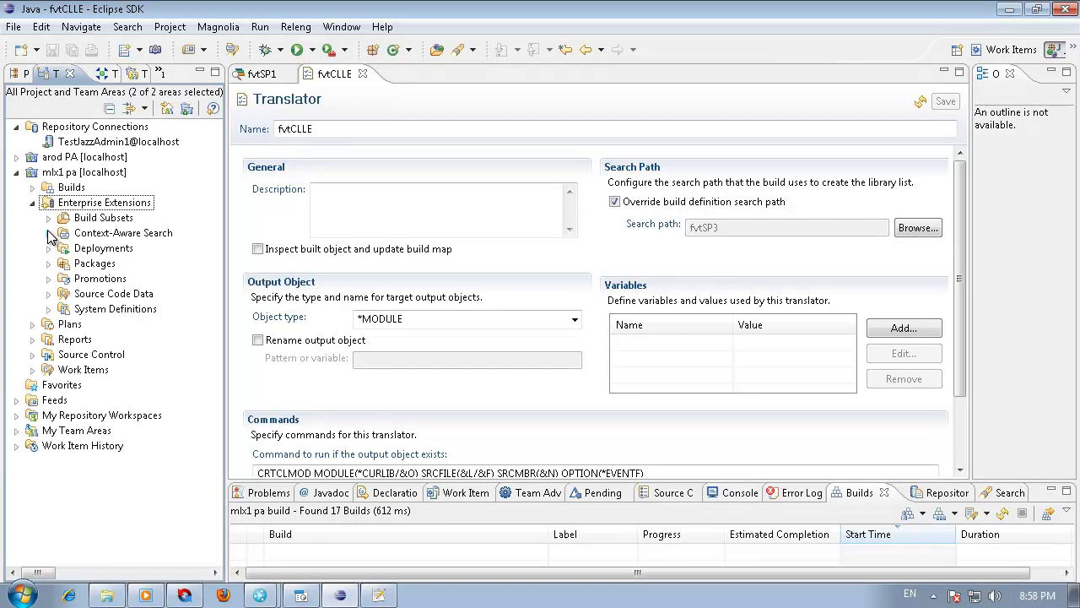
left_click(32, 189)
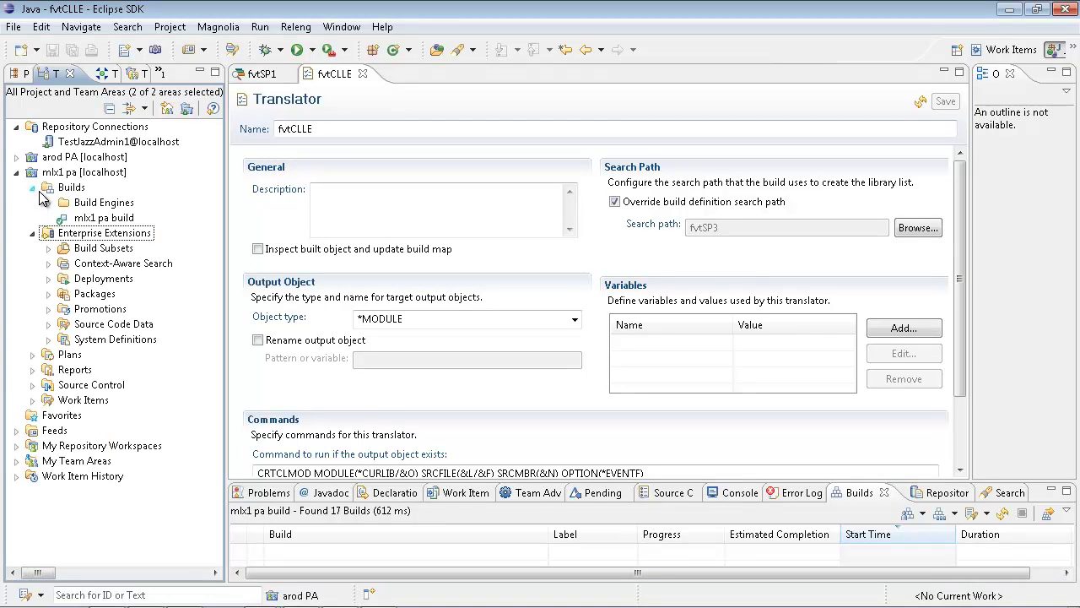
right_click(119, 220)
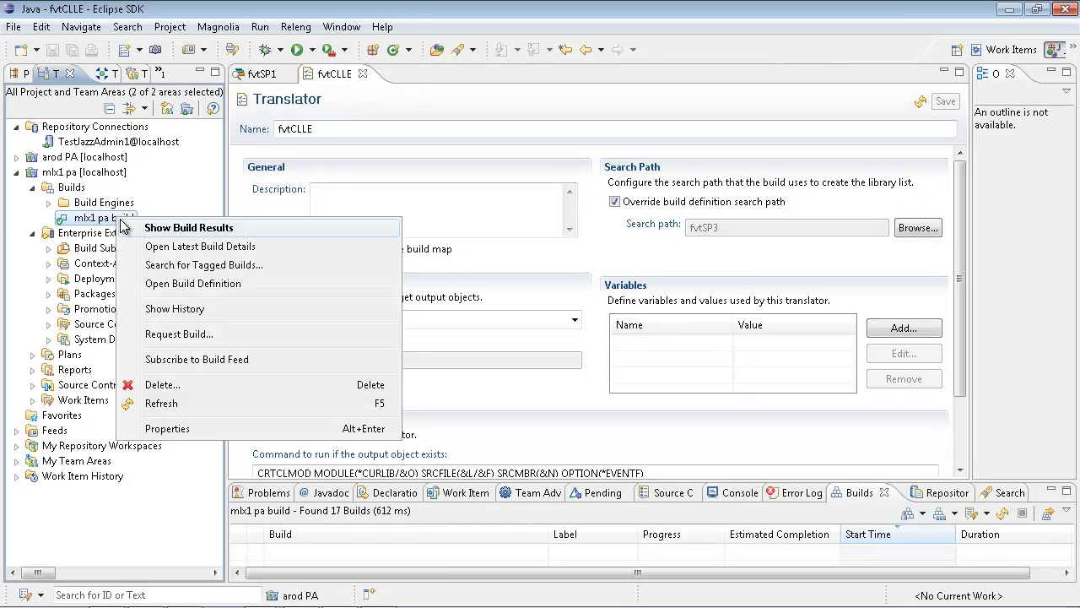
left_click(176, 286)
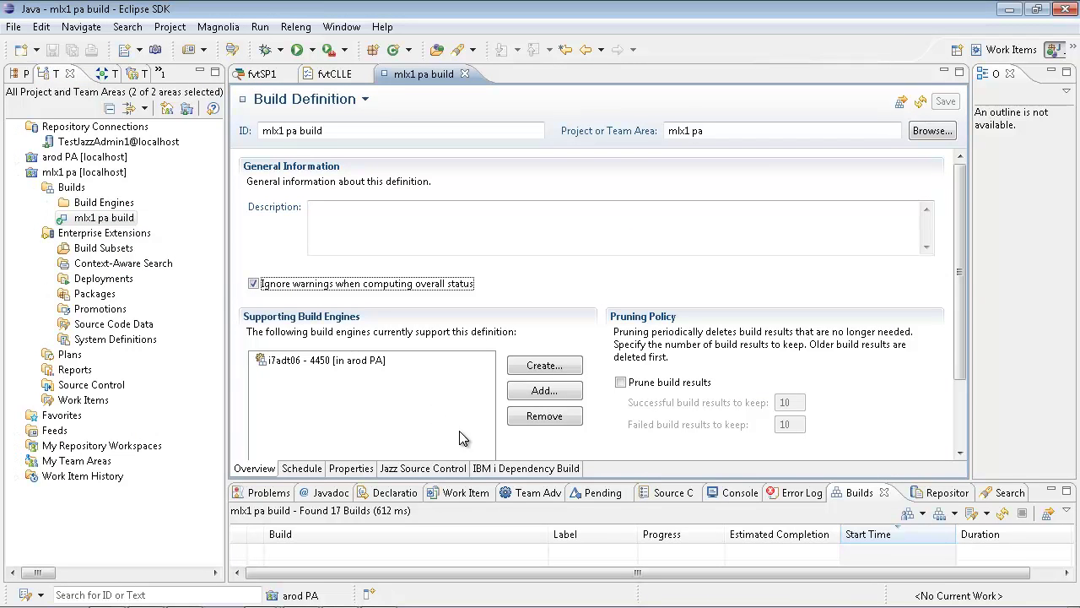
left_click(506, 469)
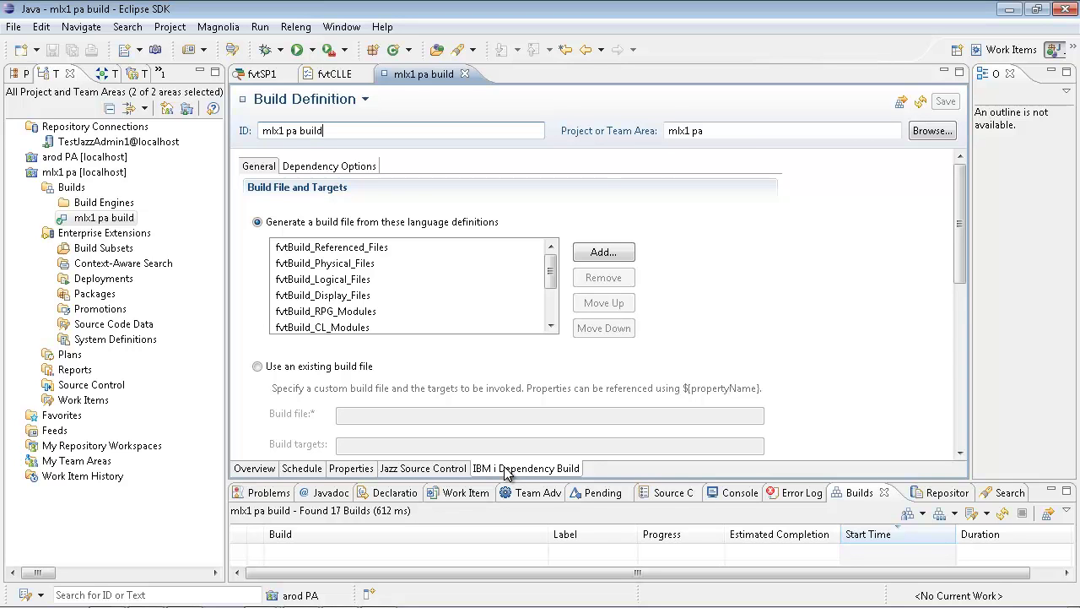
left_click(960, 442)
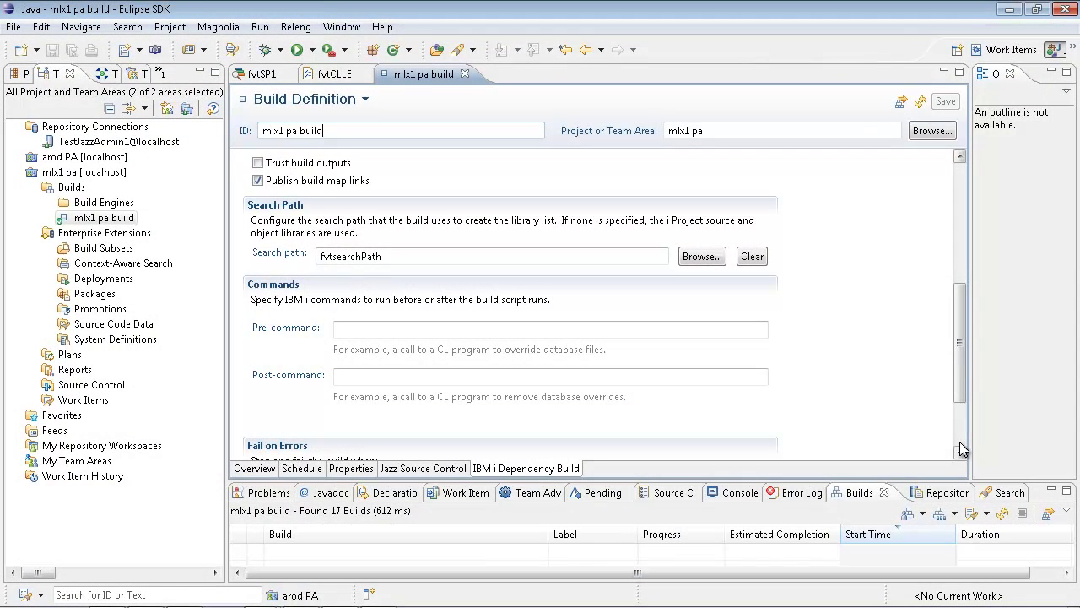
Step: Request a build of mlx1 pa build, reviewing its dependency build options and submitting with them unchanged
right_click(70, 218)
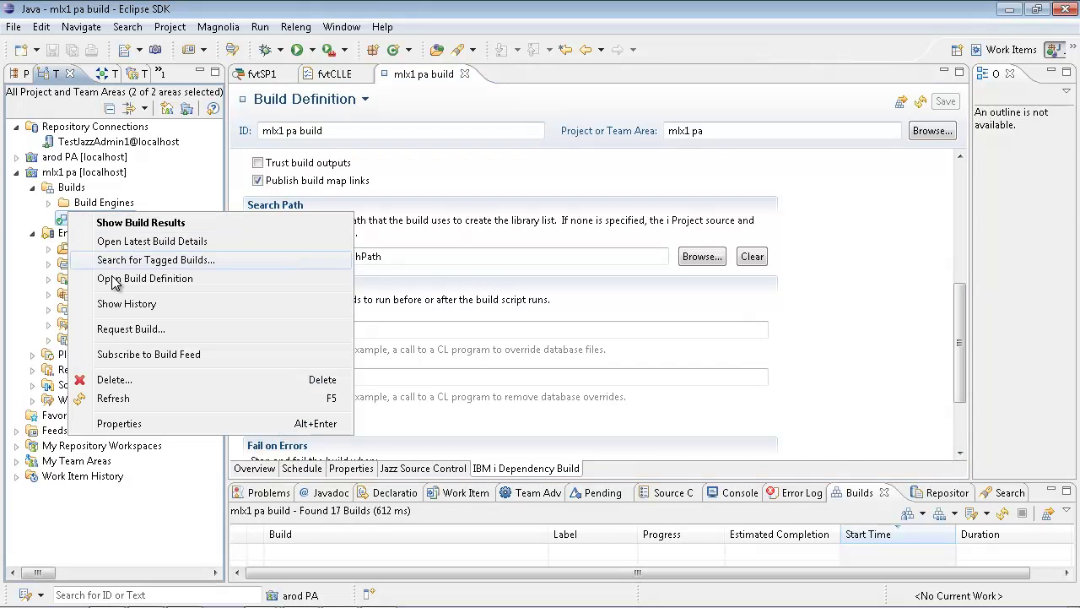
left_click(128, 329)
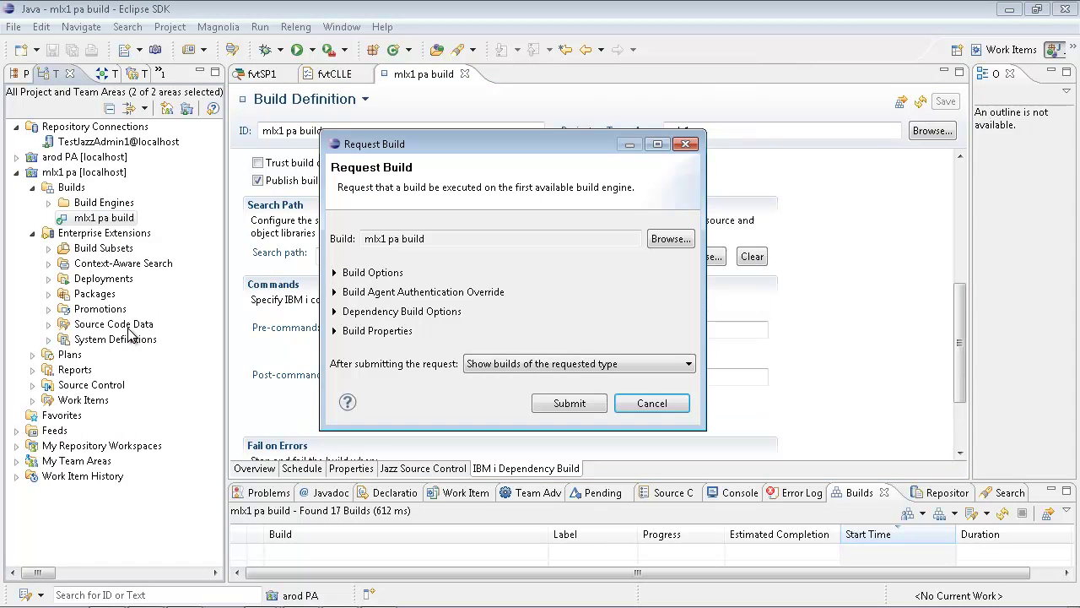
left_click(333, 312)
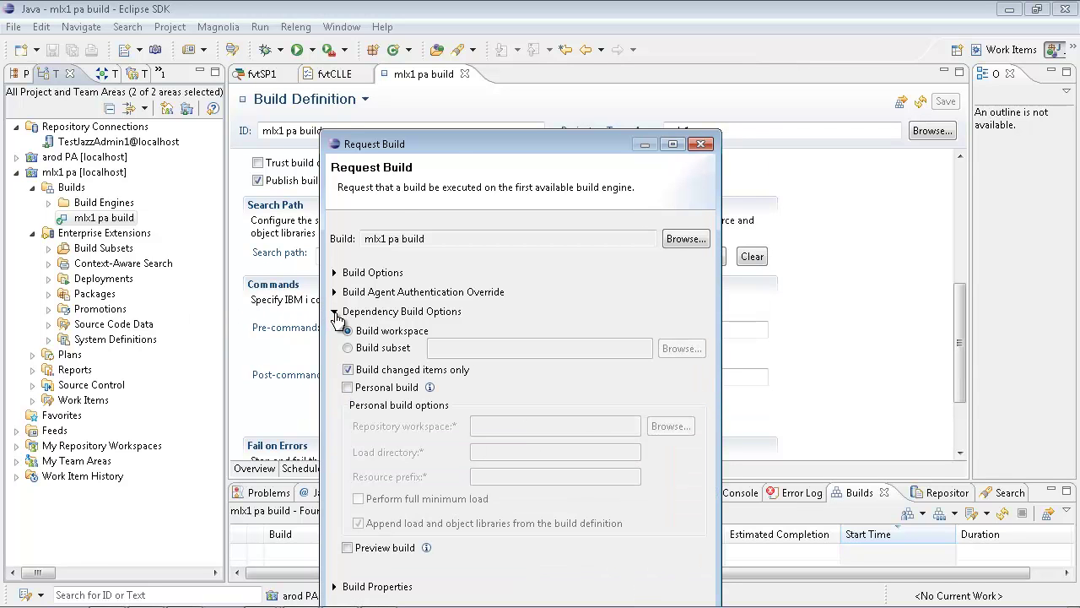
left_click_drag(450, 149, 452, 47)
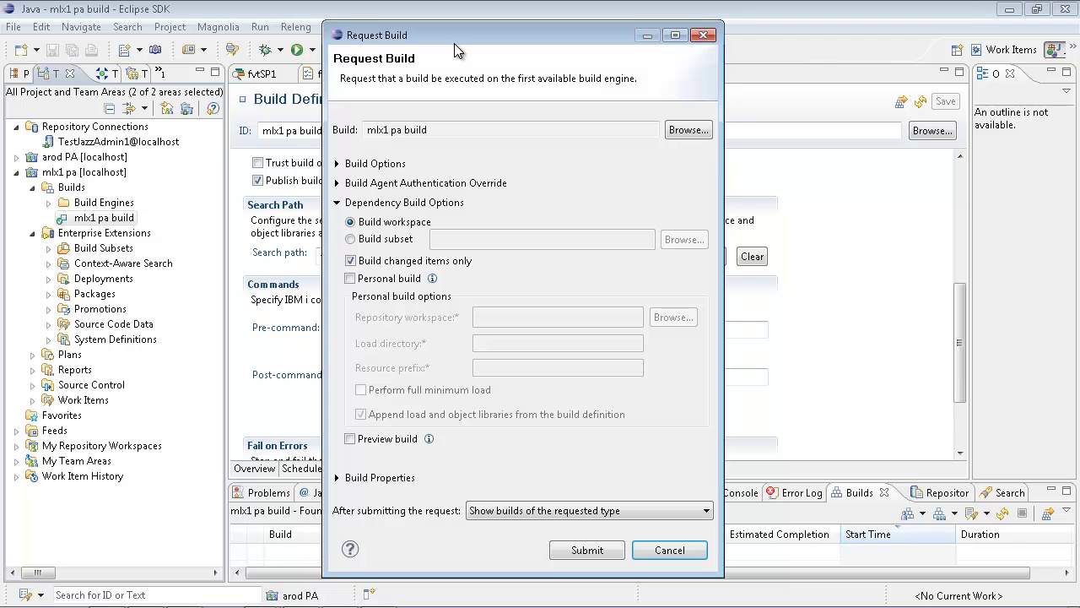
left_click_drag(456, 51, 486, 51)
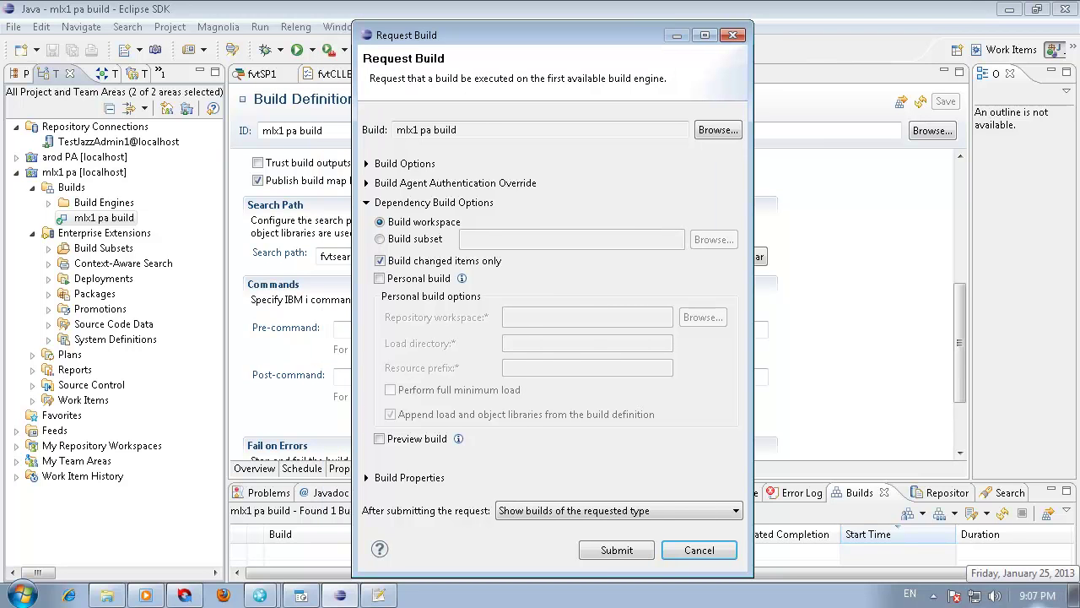
left_click(624, 550)
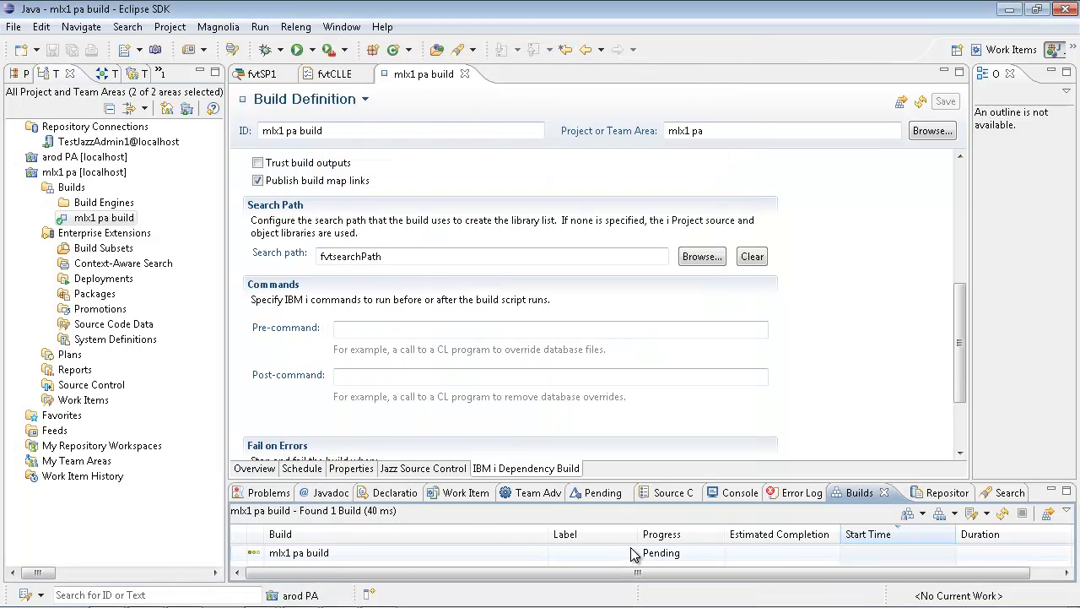
Step: Refresh the build list until mlx1 pa build completes, and open the build agent service log from its result
left_click(1003, 516)
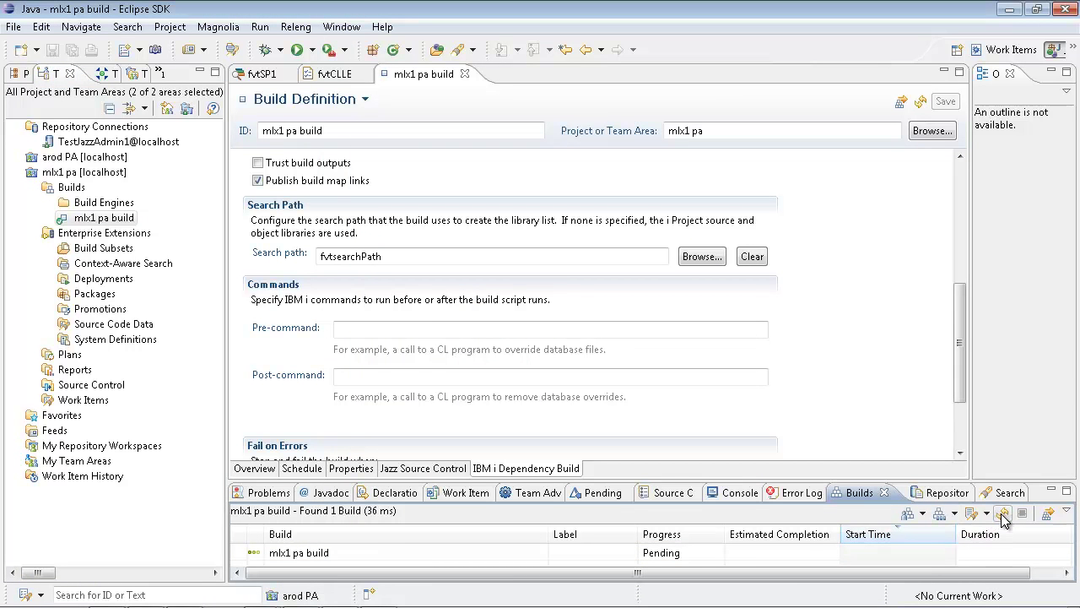
left_click(1003, 515)
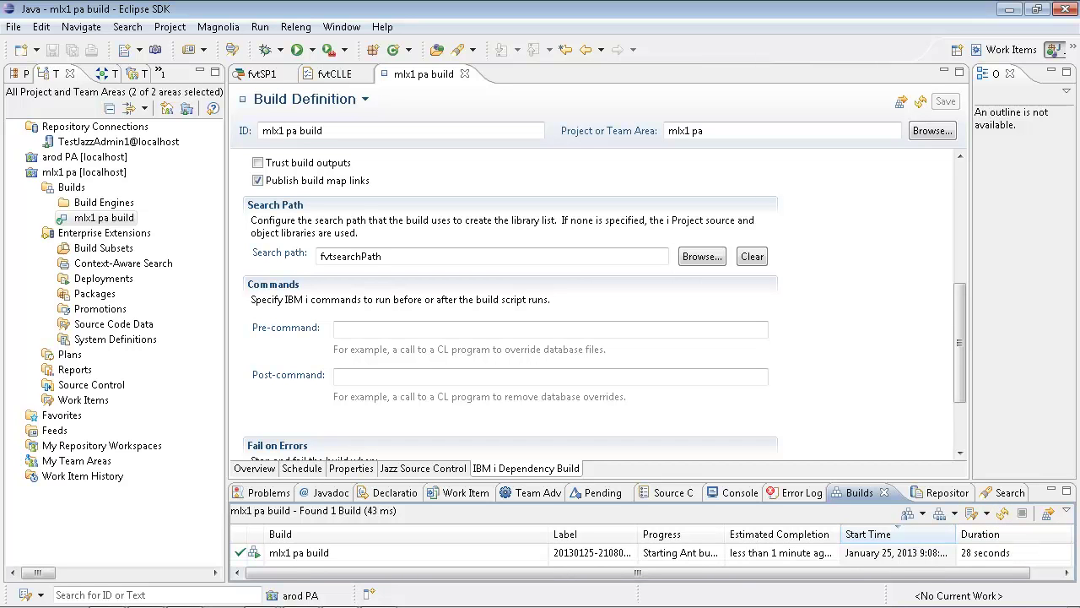
left_click(1002, 515)
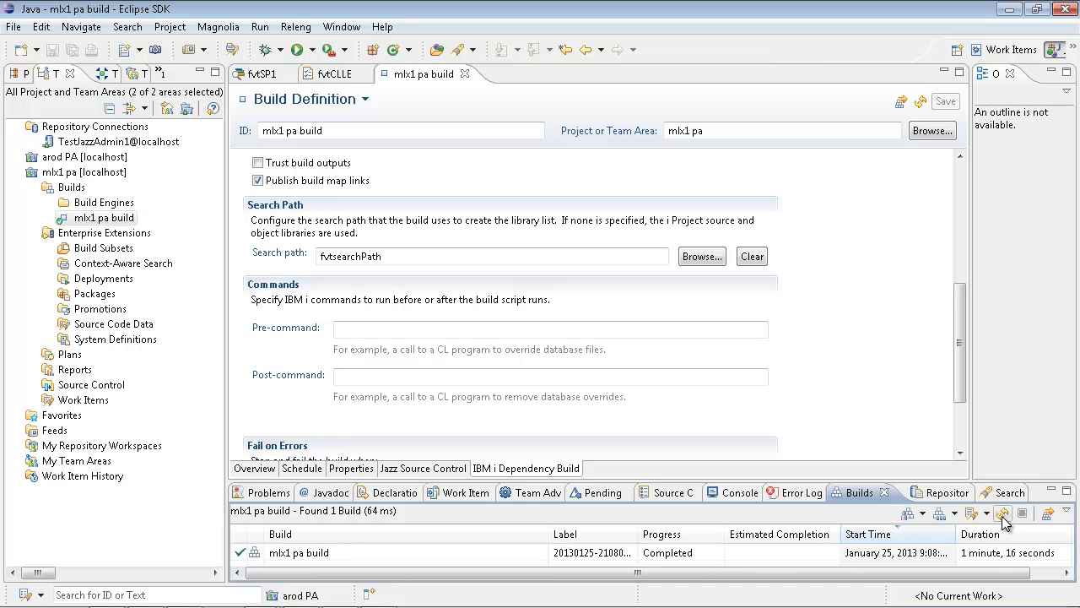
double_click(731, 556)
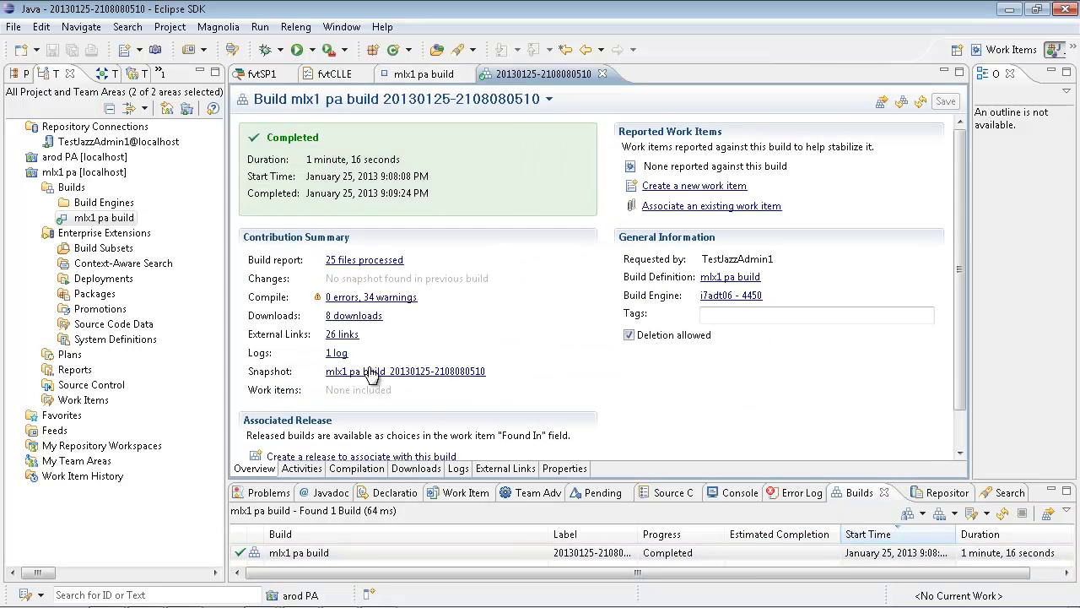
left_click(337, 353)
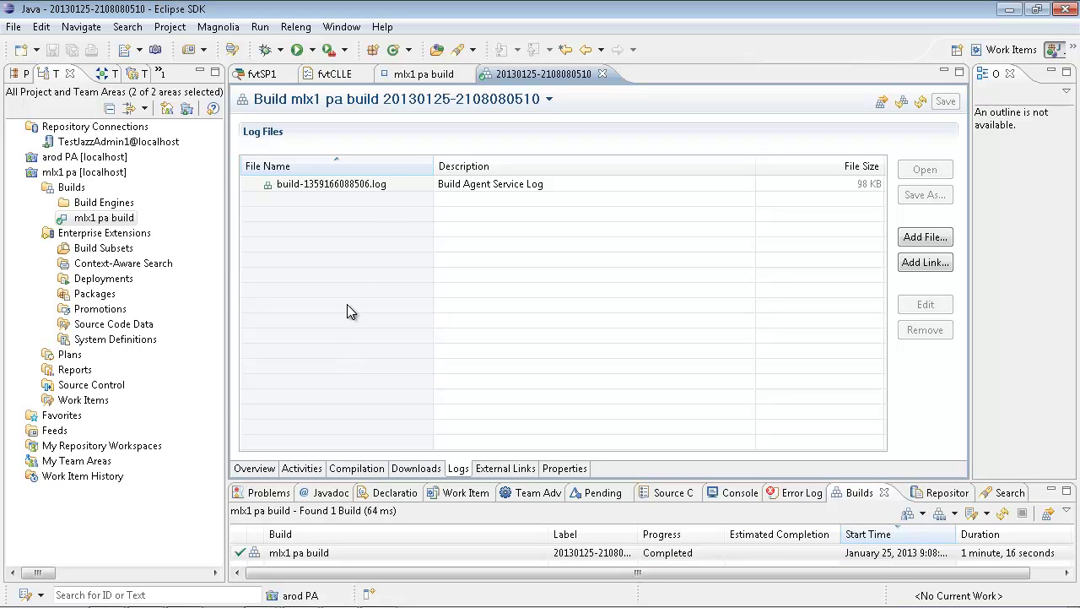
double_click(406, 186)
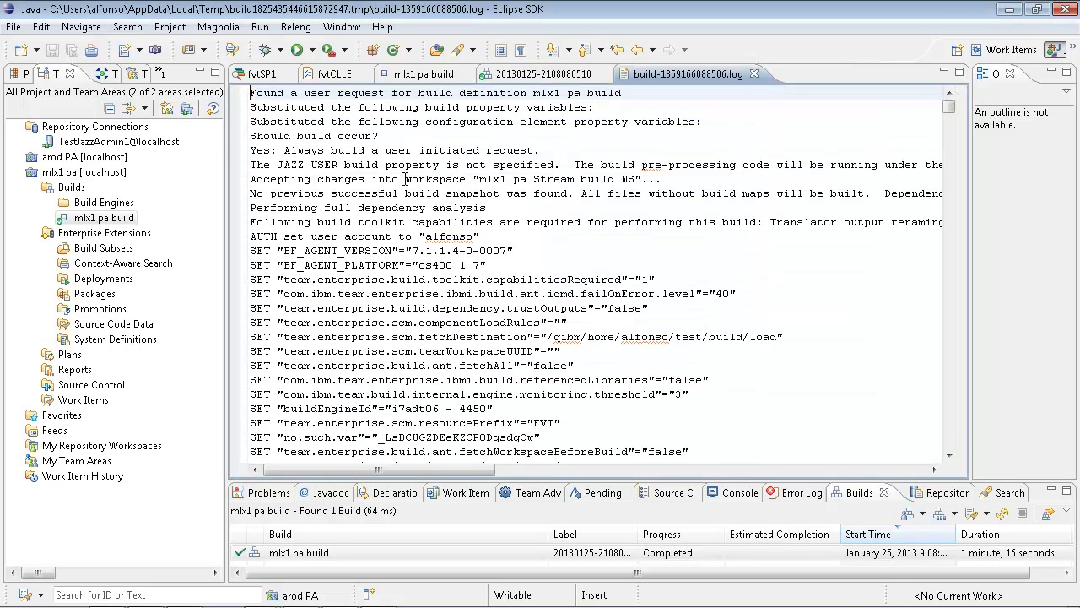
Step: Find "translator name" in the build log and examine the effective library list of the fvtPF translator
key("ctrl+f")
type("translator name")
key("Return")
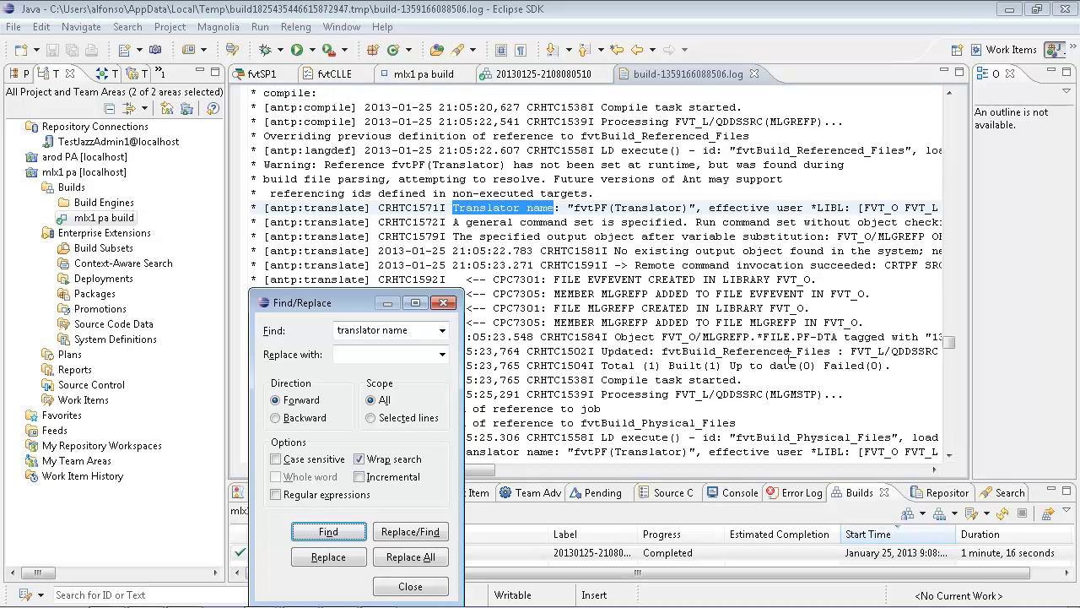
left_click(932, 473)
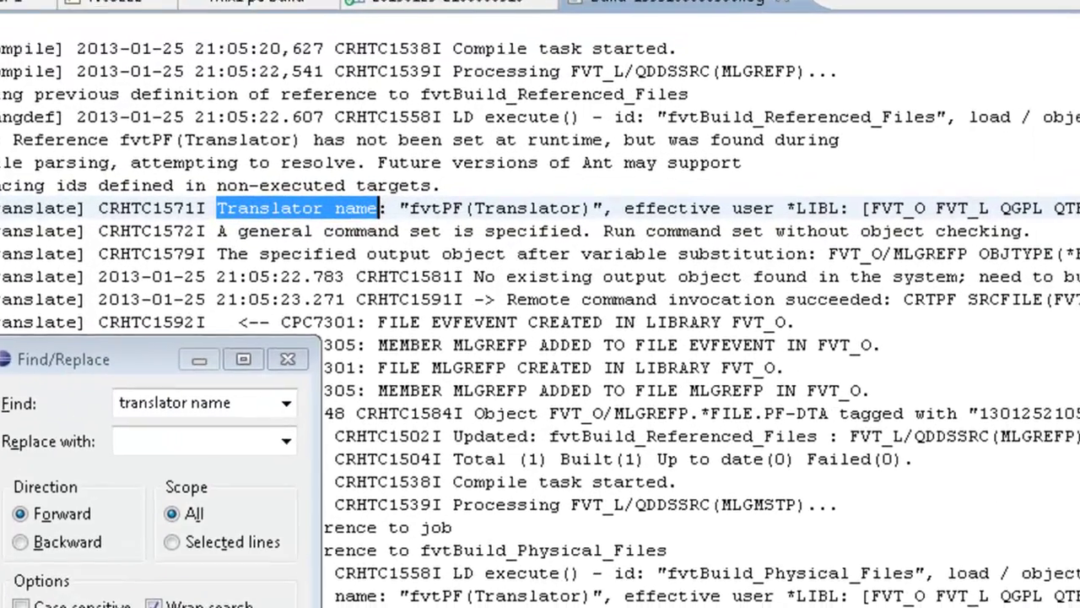
scroll(540, 253, "right", 3)
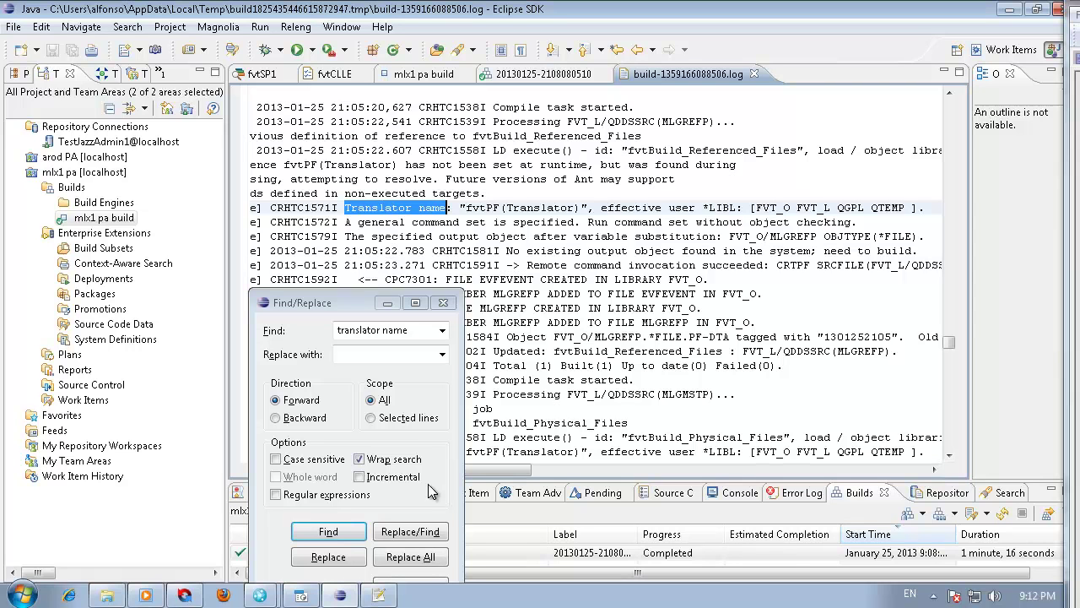
left_click(443, 304)
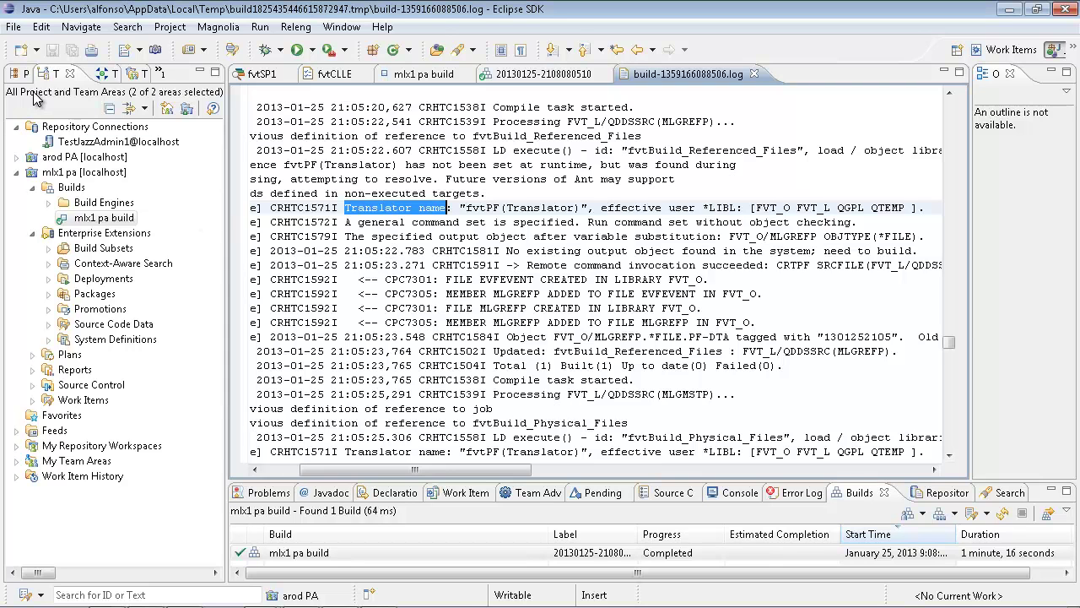
Step: Open setupMailList_SP.xml from the Maillist project and go through its searchpaths target to the translators target
left_click(20, 74)
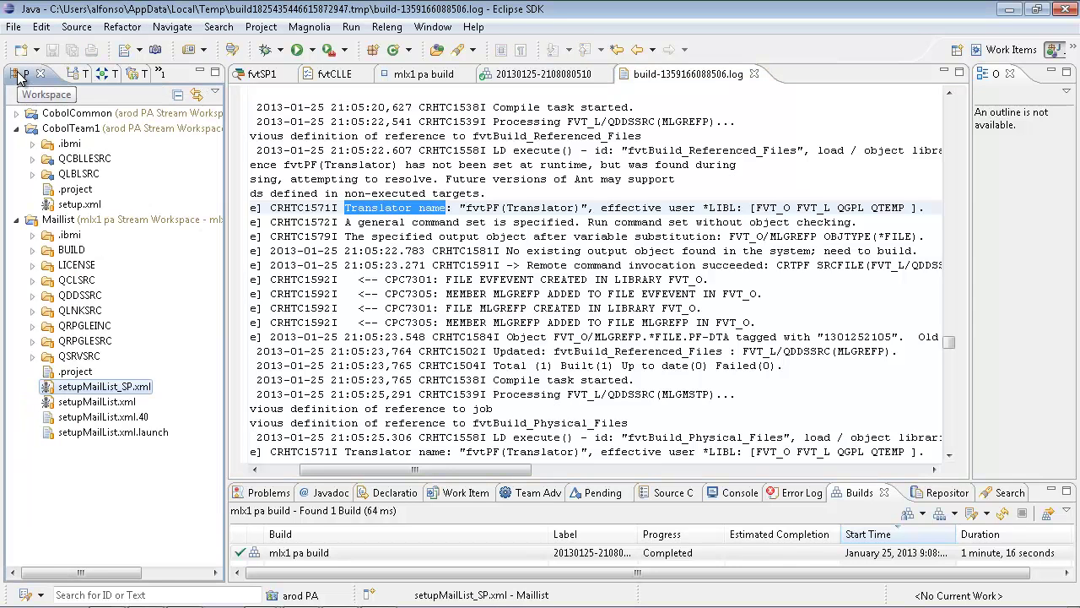
double_click(80, 386)
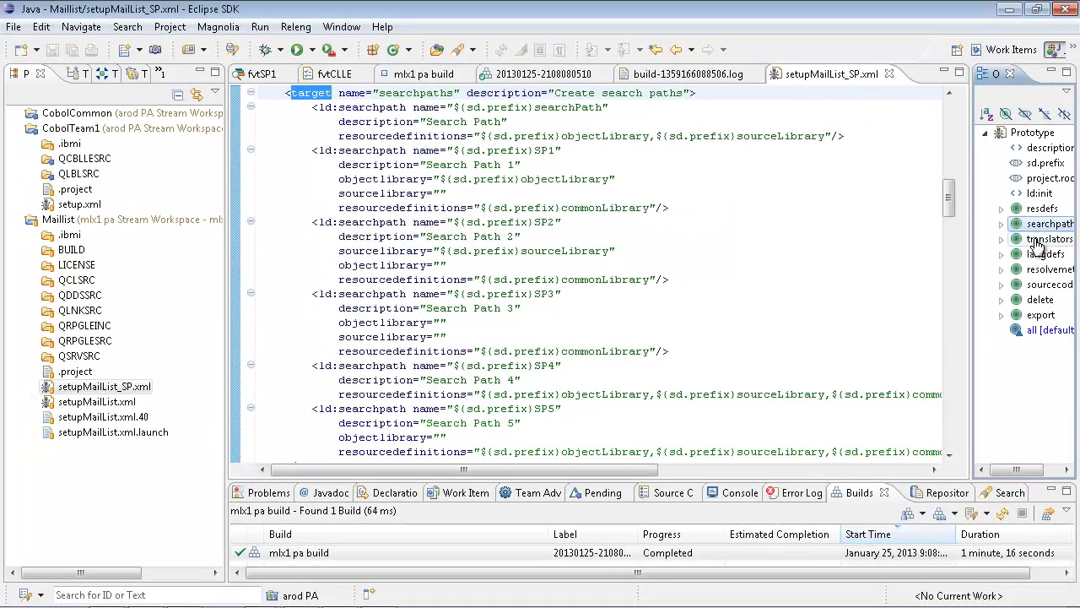
left_click(1035, 240)
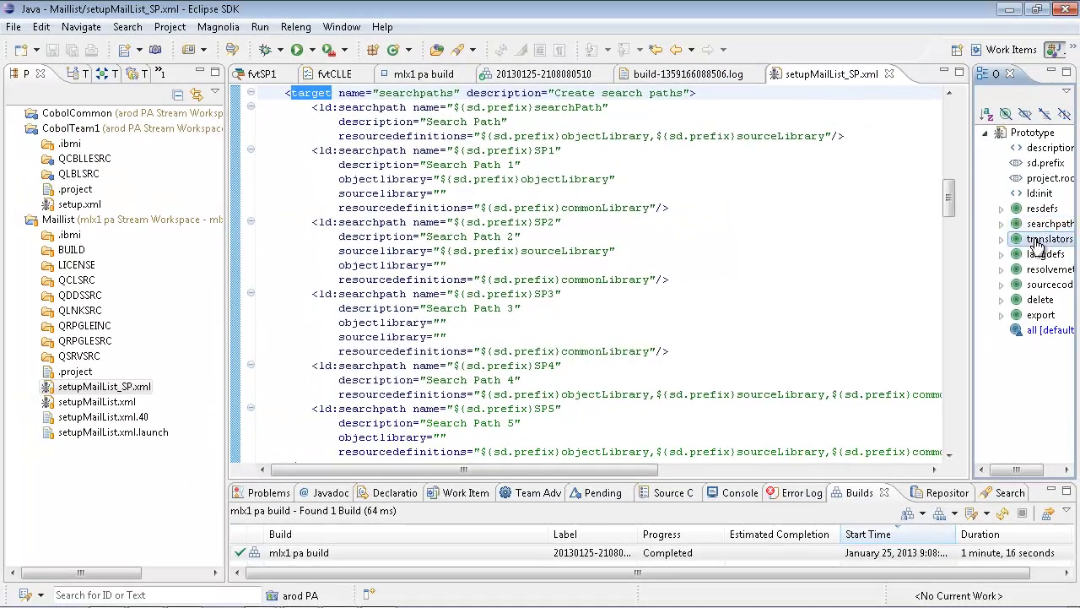